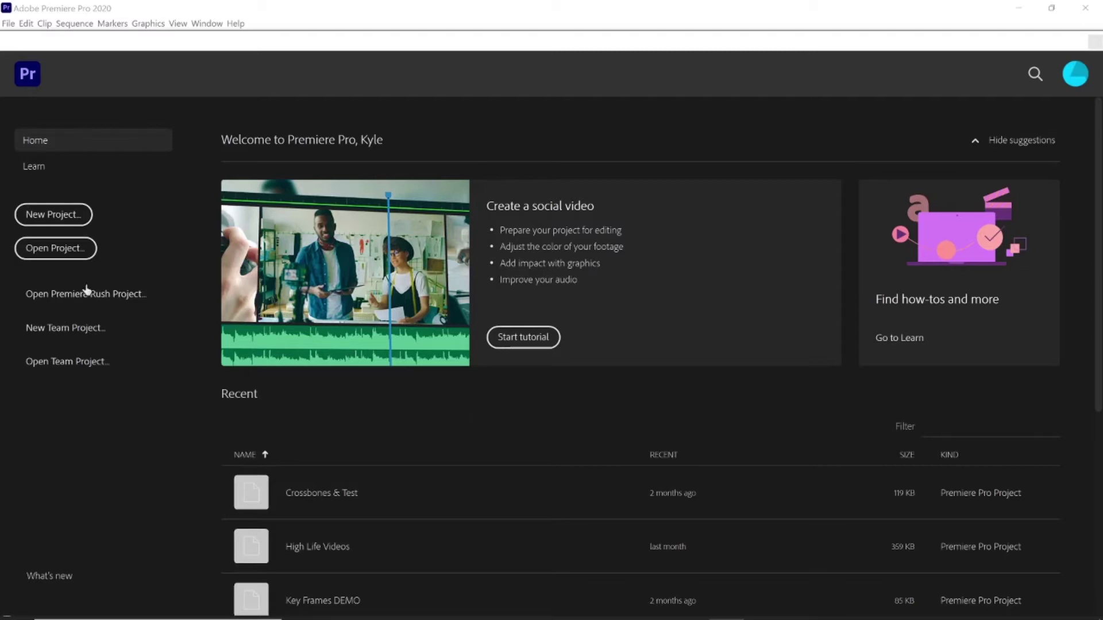
- Name a new project 'Proxy Files Demo' and enable ingest with the Create Proxies action
left_click(70, 216)
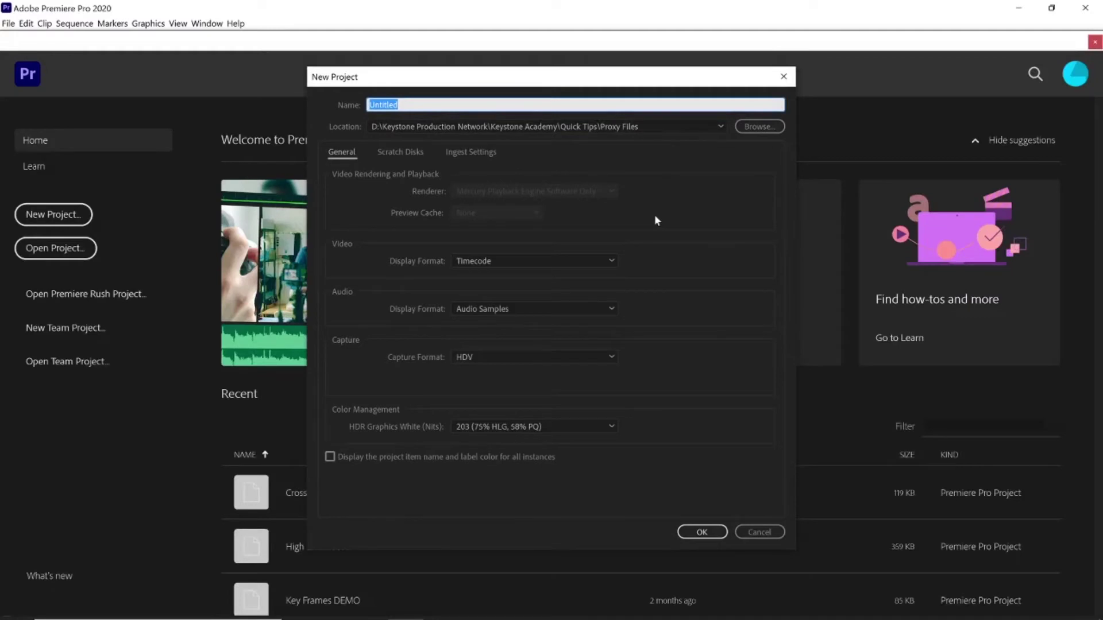
type("Proxy Files Demo")
left_click(476, 154)
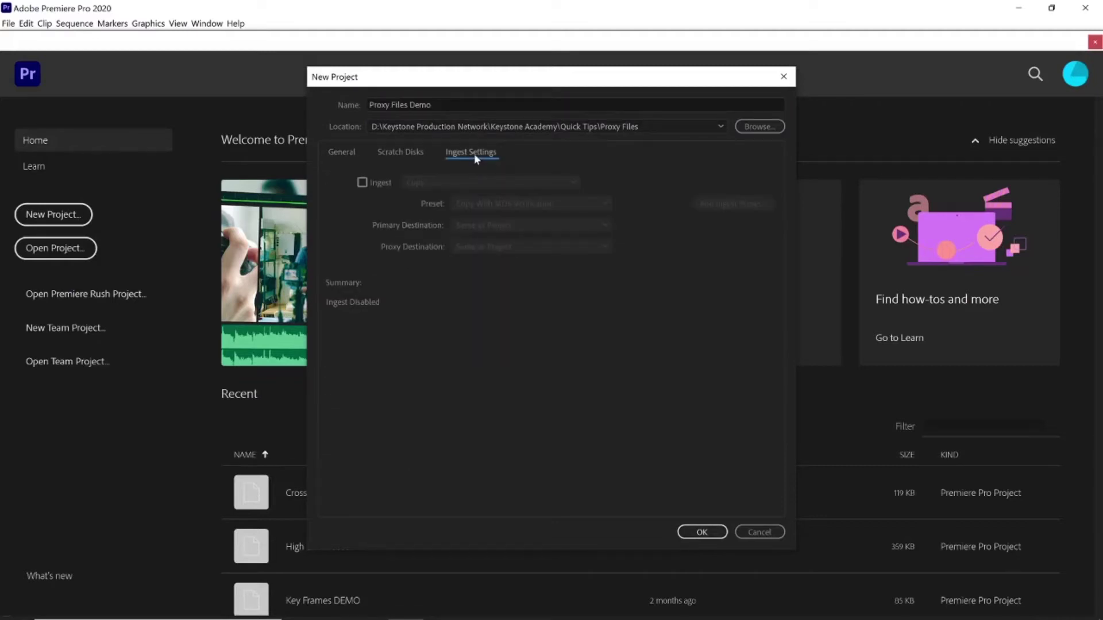
left_click(362, 182)
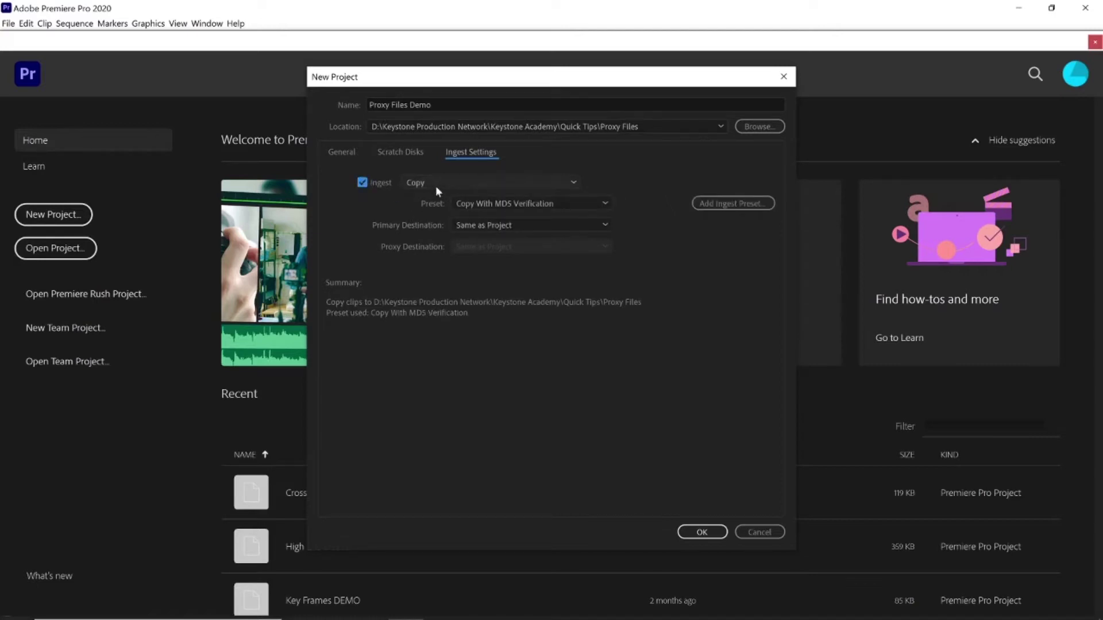
left_click(440, 183)
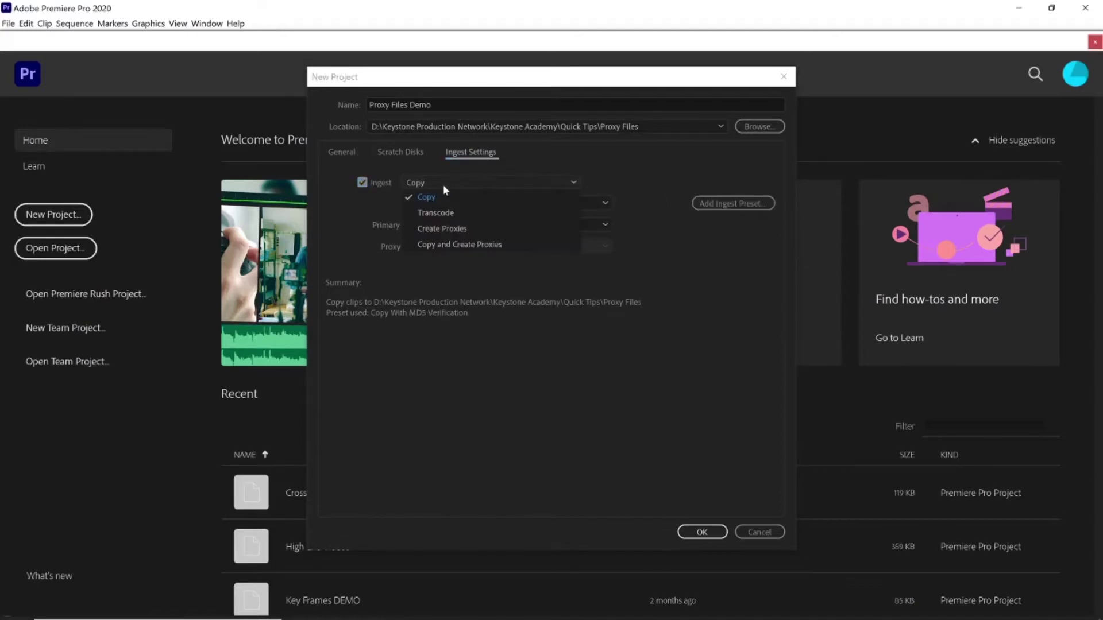
left_click(454, 229)
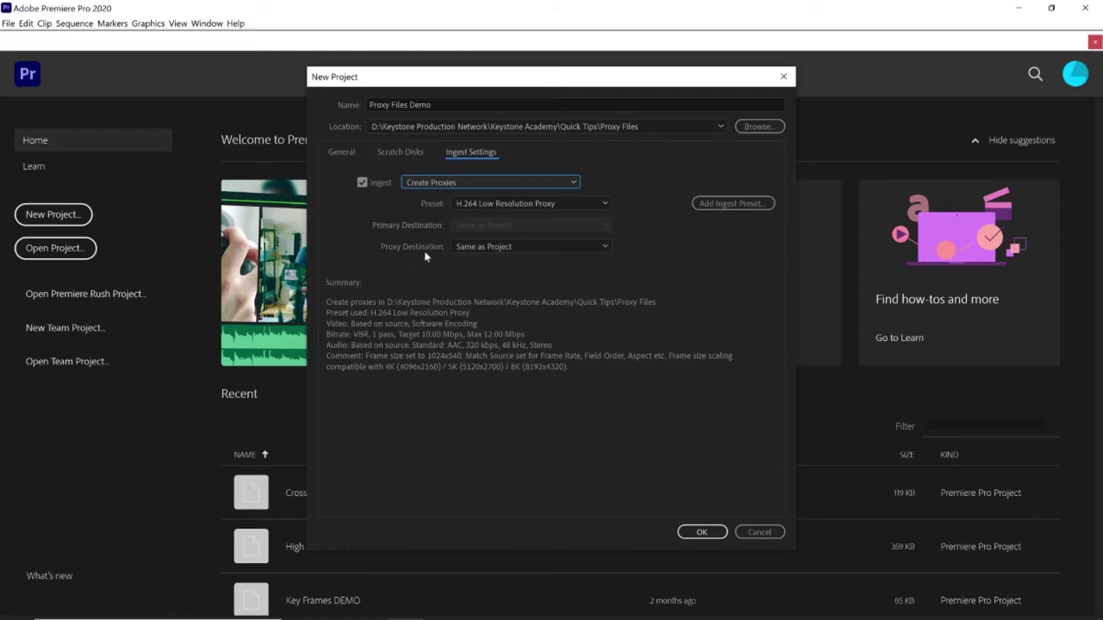
- Keep the H.264 Low Resolution Proxy preset and confirm creating the project
left_click(484, 205)
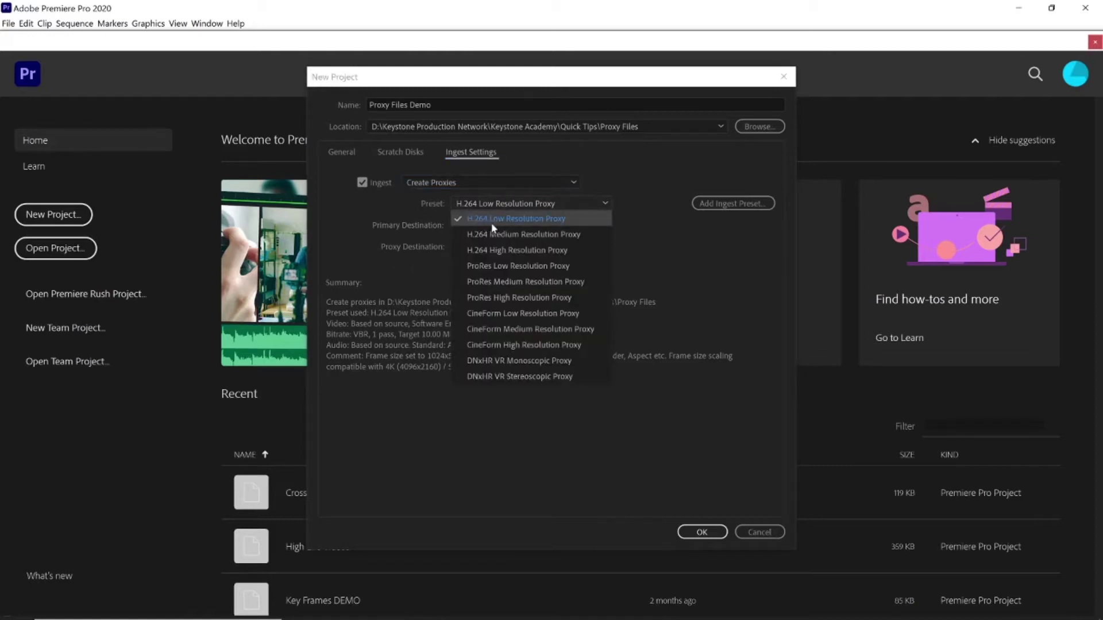
left_click(520, 222)
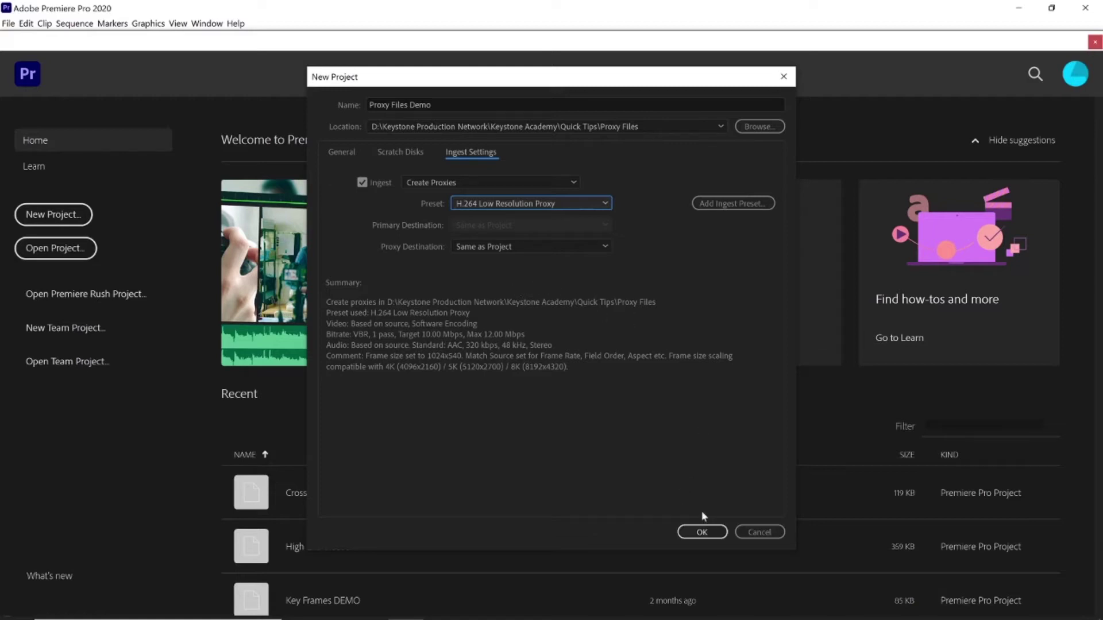
left_click(701, 533)
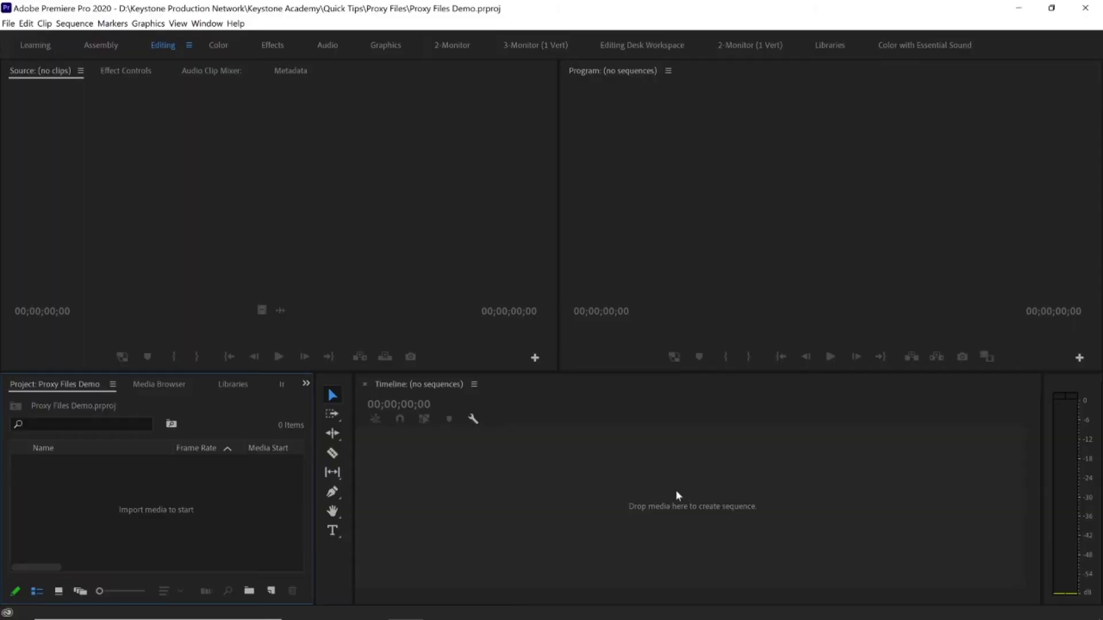
- Import wedding clips P1011606, P1011608 and P1011609 from the footage folder into the Project panel
left_click(373, 606)
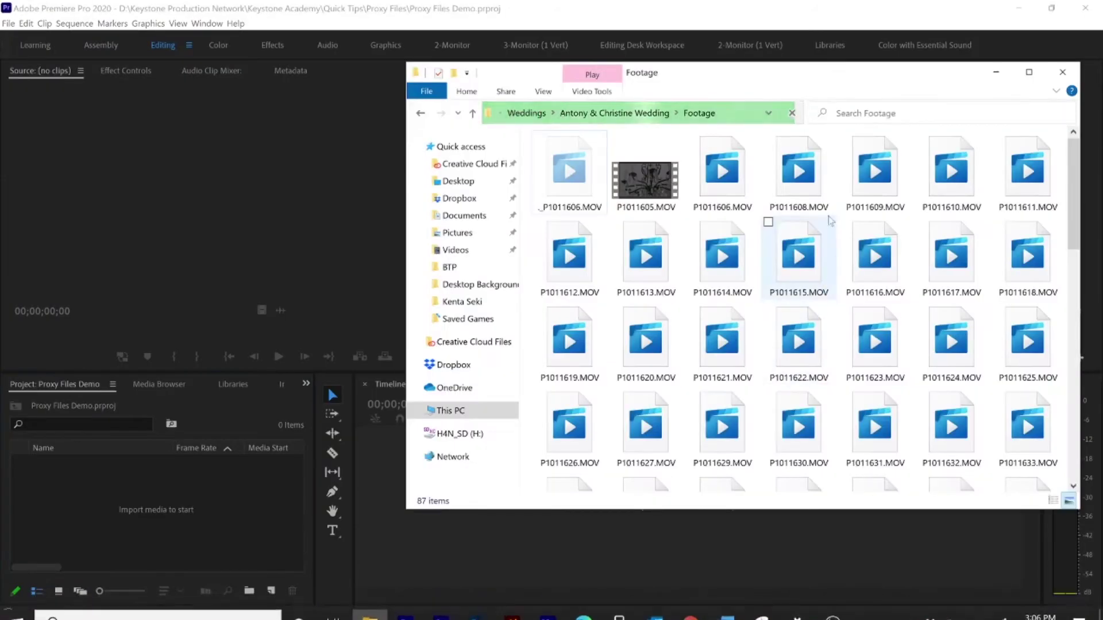
left_click(722, 172)
left_click(874, 198, "shift")
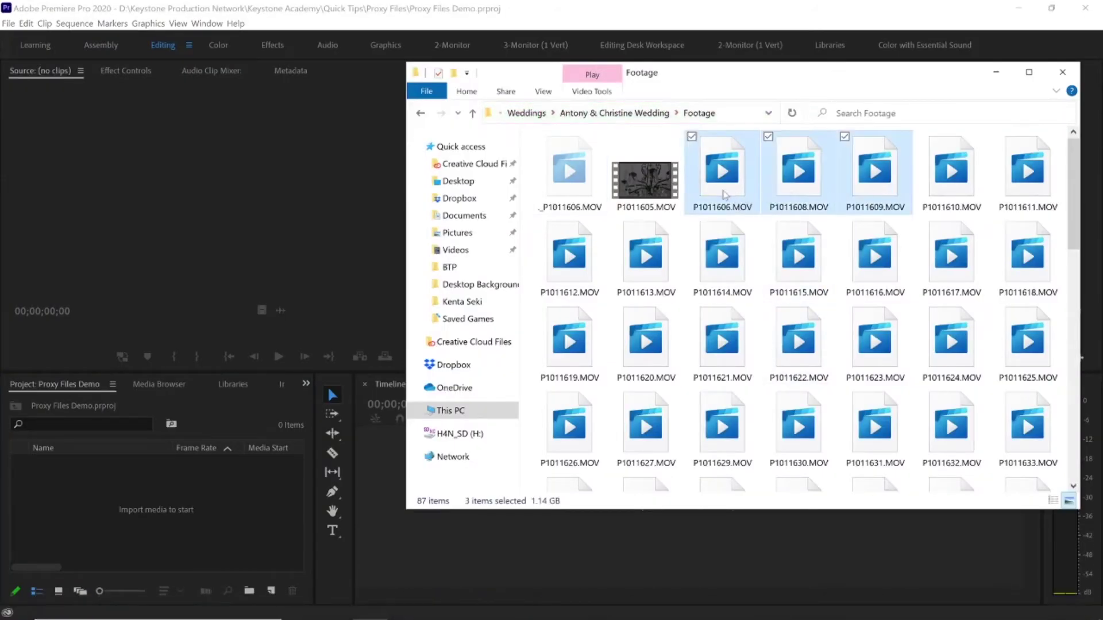
left_click_drag(726, 184, 240, 499)
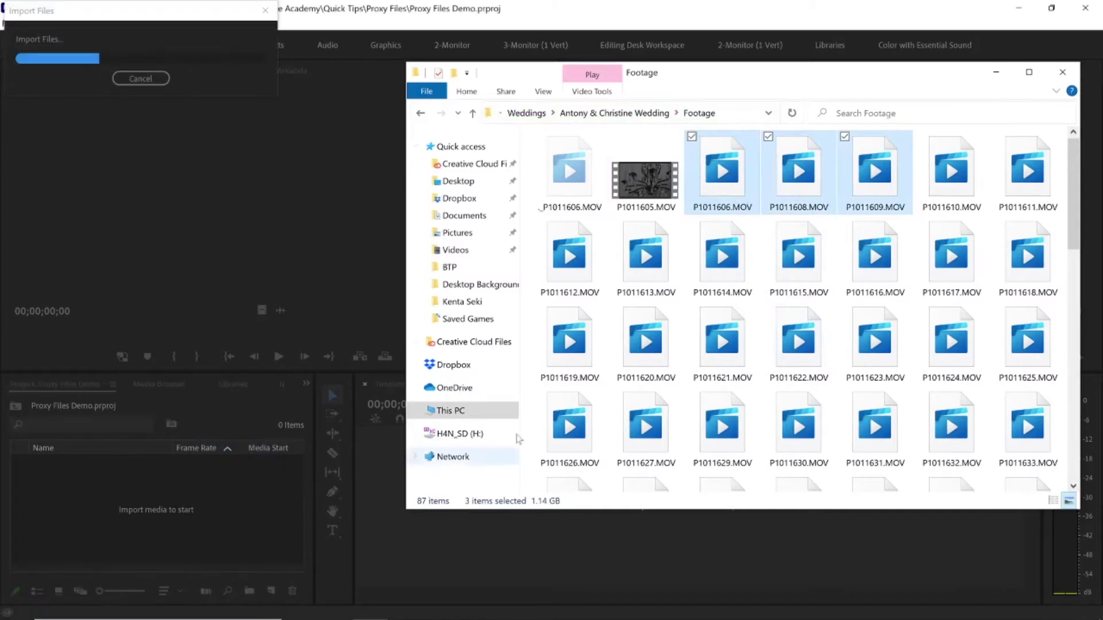
left_click(997, 74)
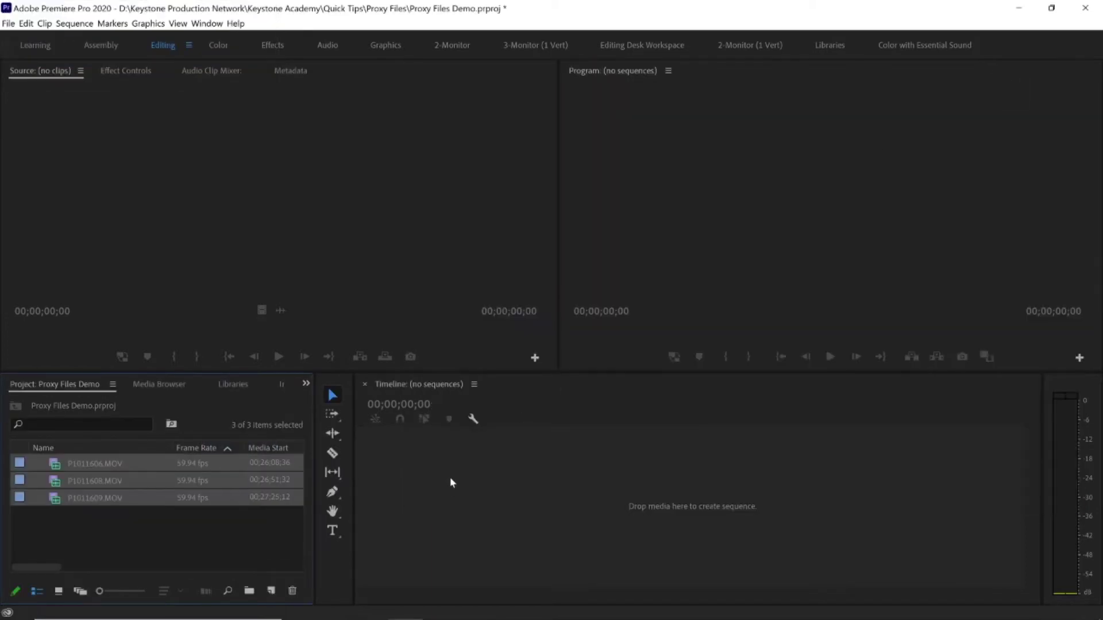
left_click(138, 535)
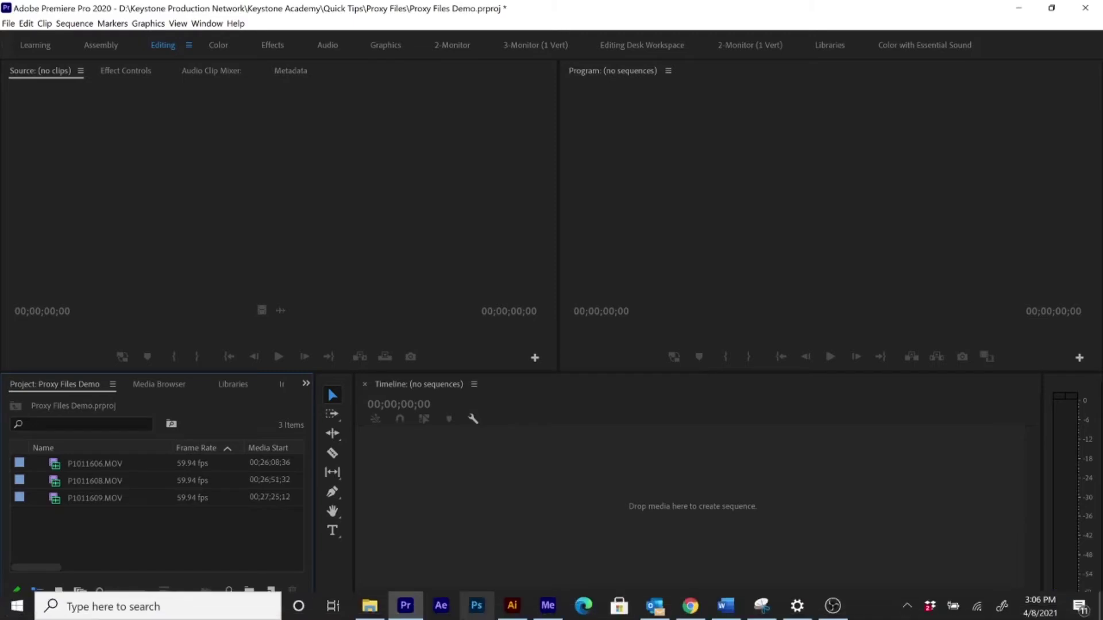
left_click(557, 607)
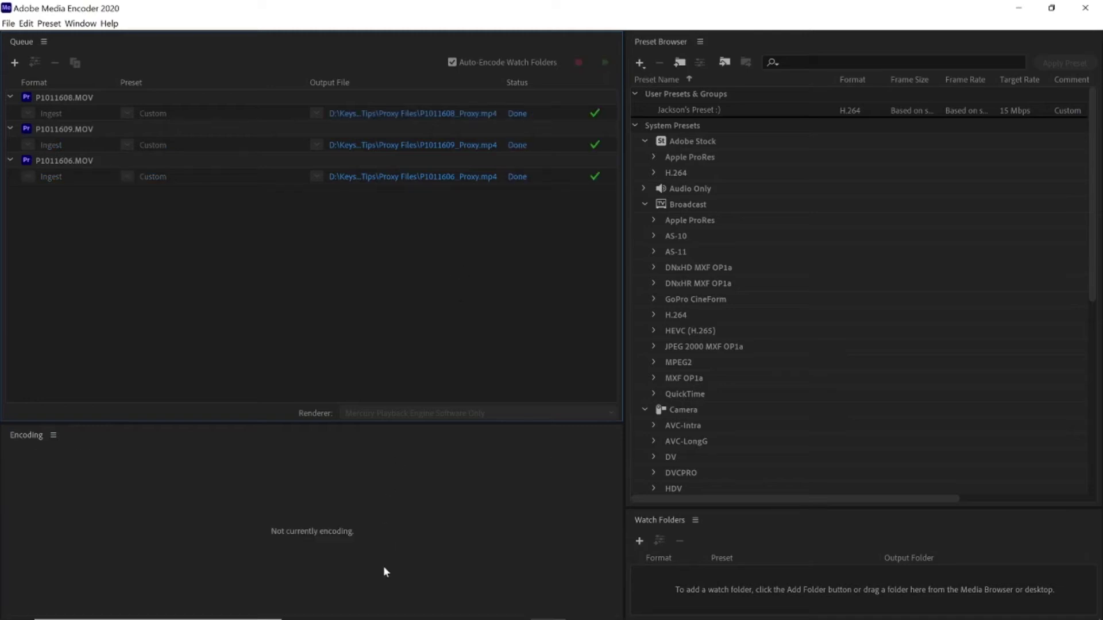
- Return to Premiere Pro once Media Encoder shows all three proxy jobs Done
mouse_move(443, 615)
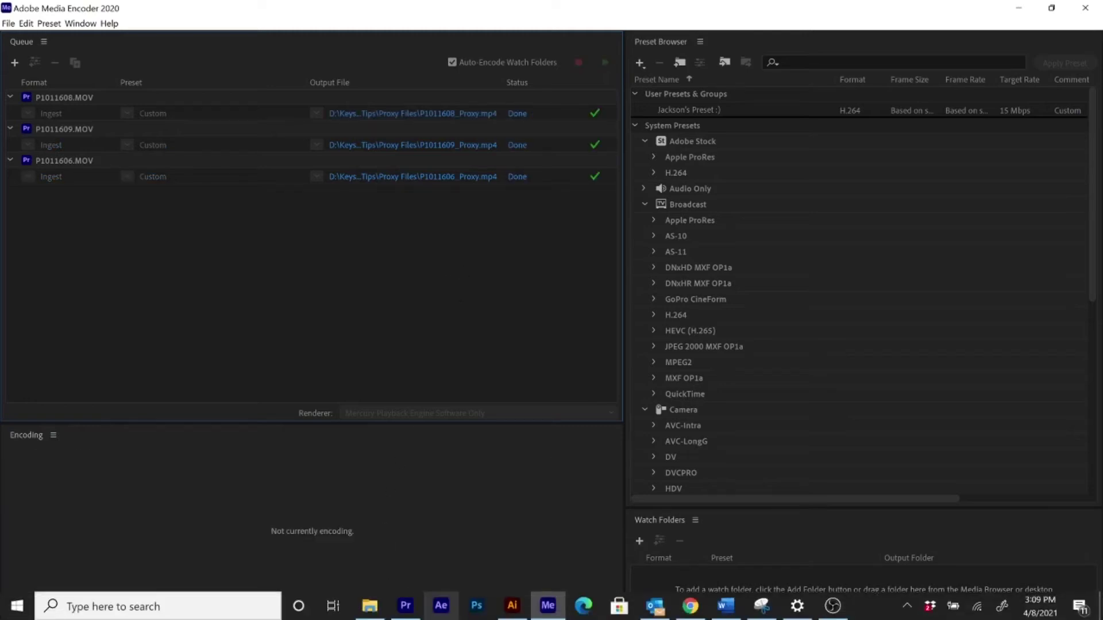
left_click(405, 606)
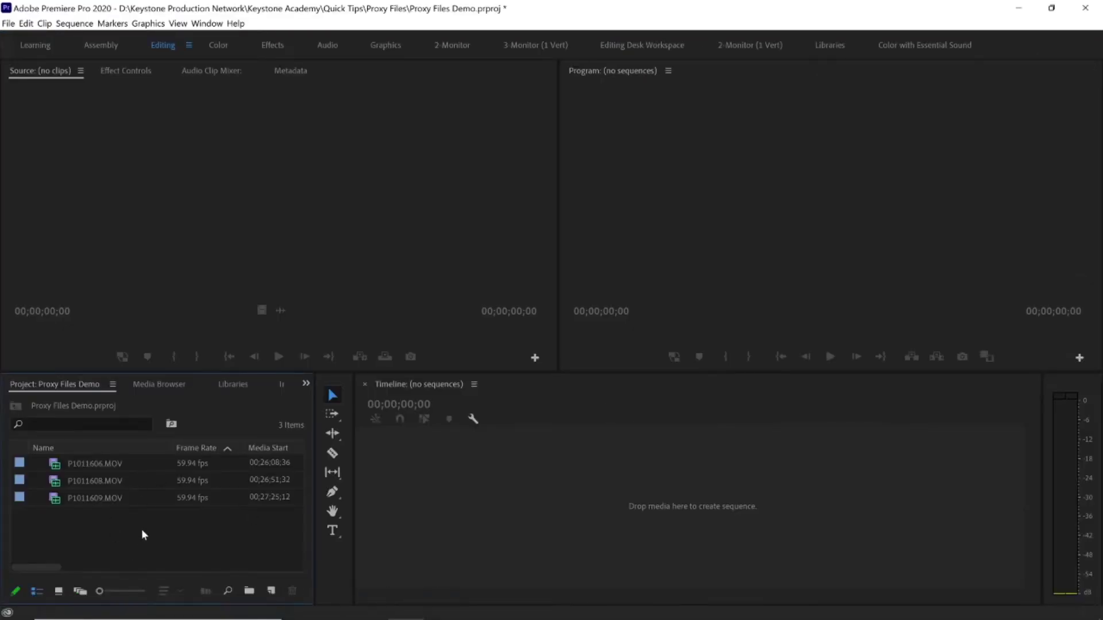
- Drag all three clips into the empty Timeline to create sequence P1011609, then toggle proxies
left_click(55, 465)
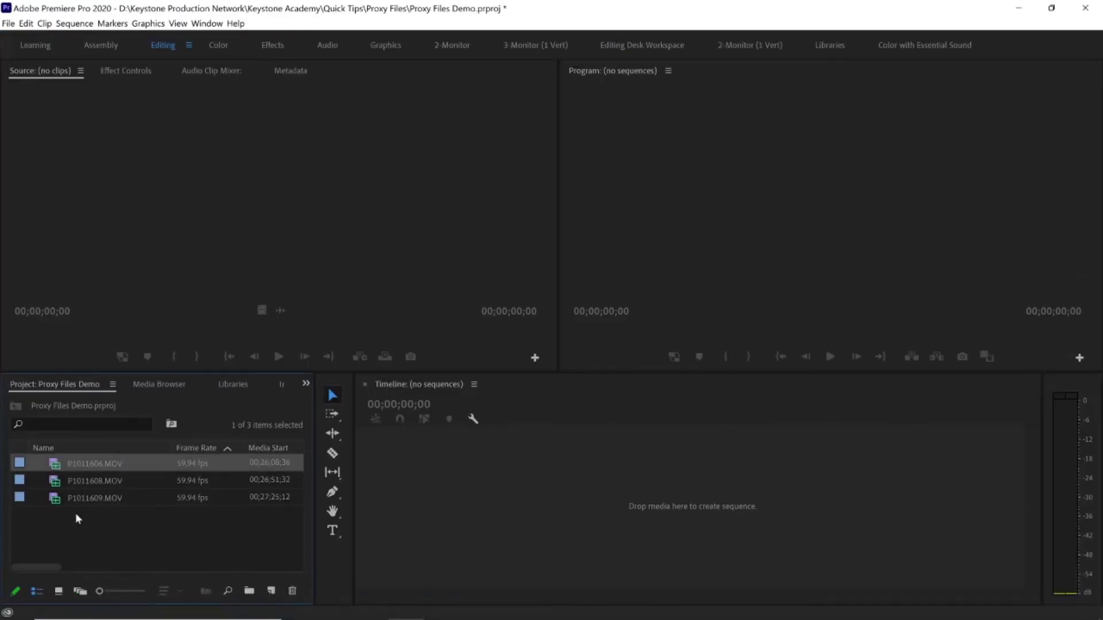
left_click(57, 497, "shift")
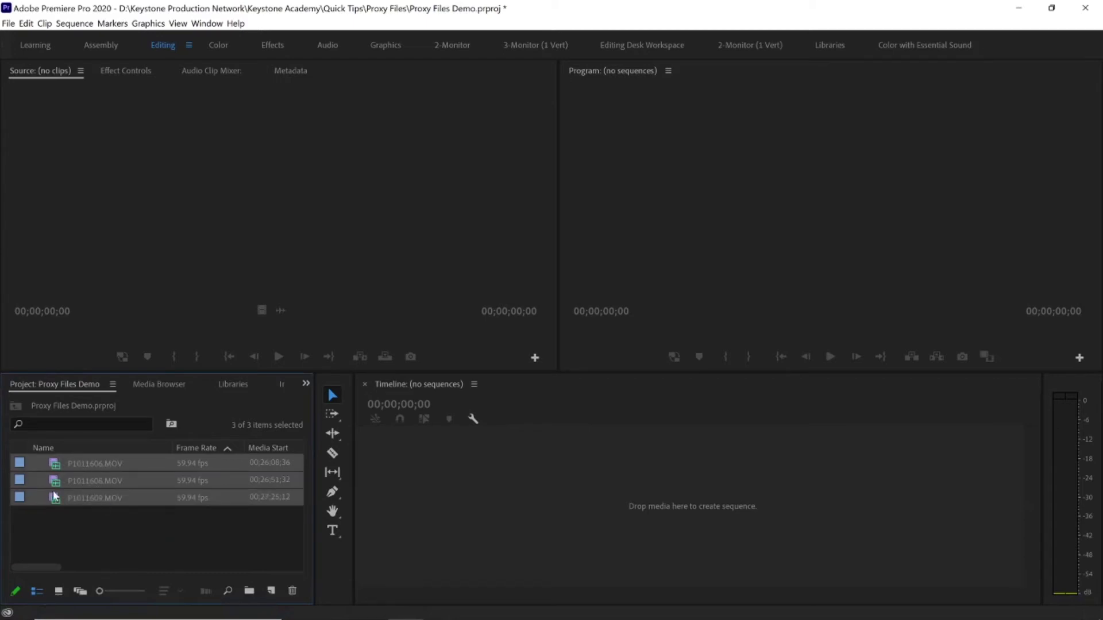
left_click_drag(58, 464, 423, 432)
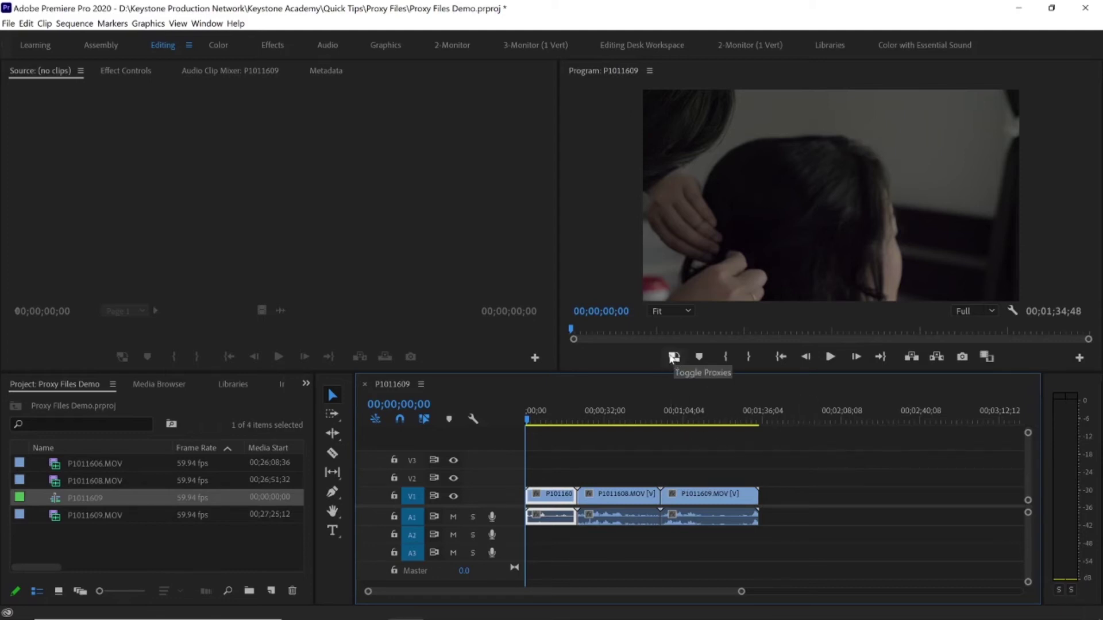
left_click(670, 359)
- Switch proxies on, open P1011606.MOV in the Source Monitor, then switch proxies off
left_click(635, 357)
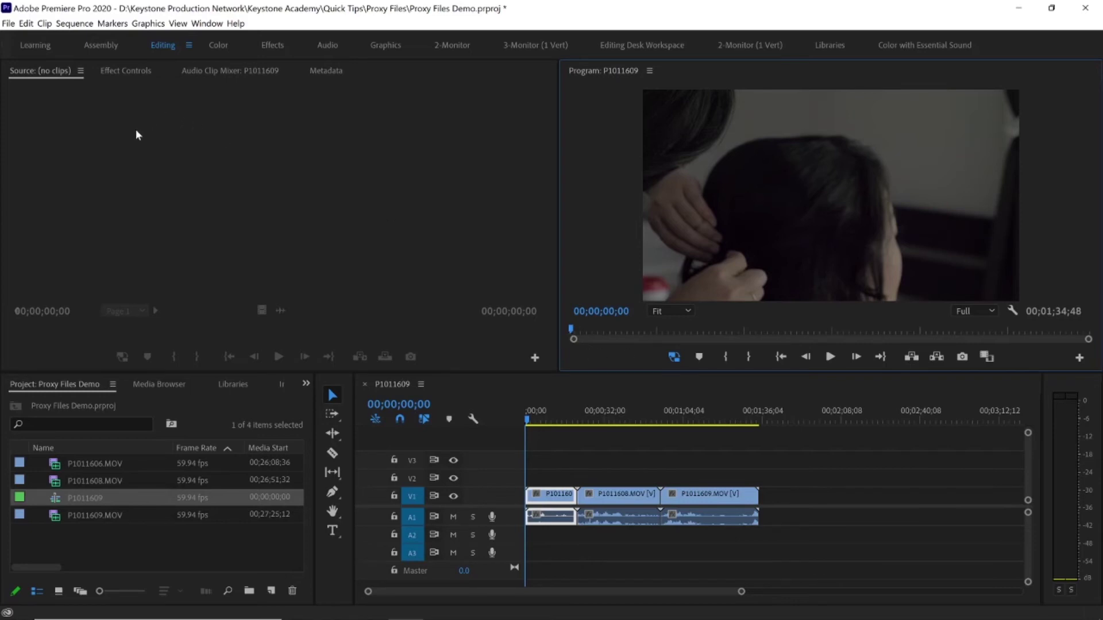
double_click(58, 464)
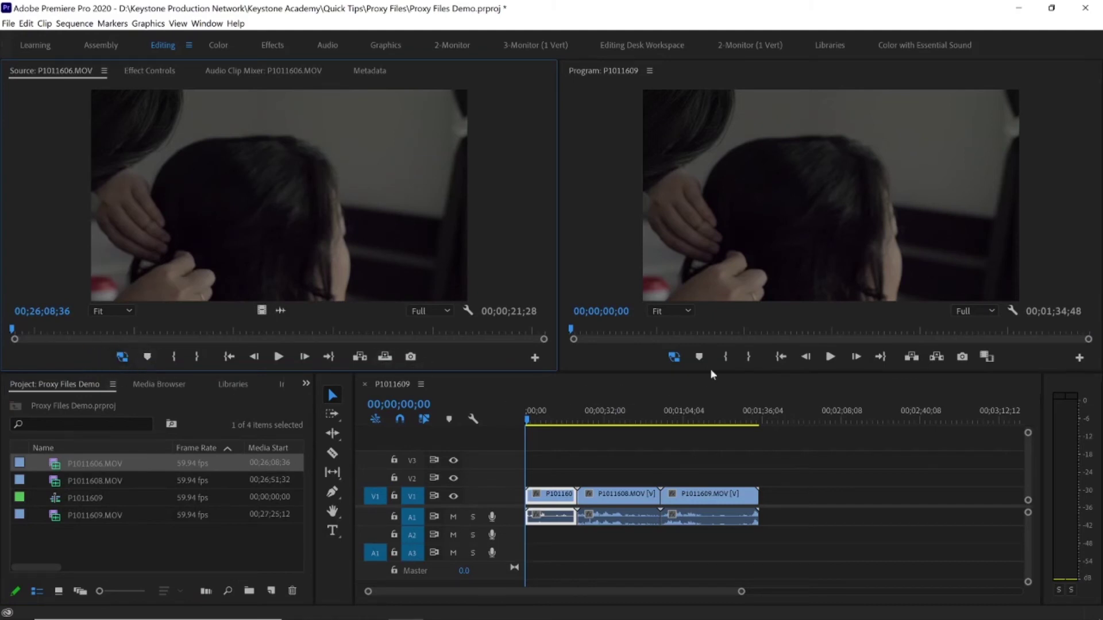
left_click(674, 357)
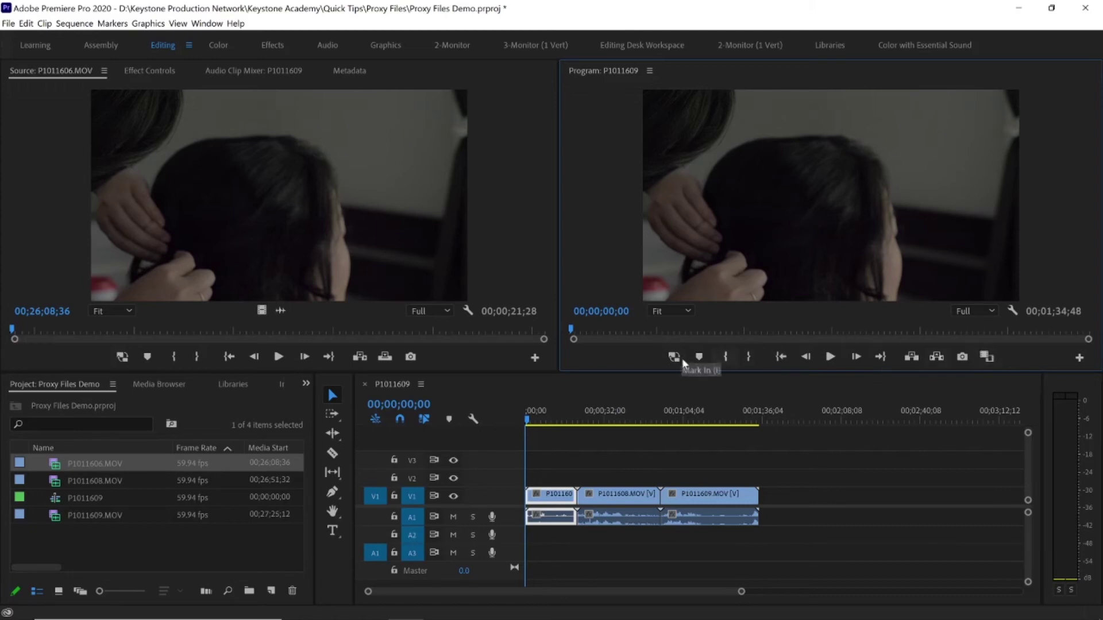
left_click(1079, 360)
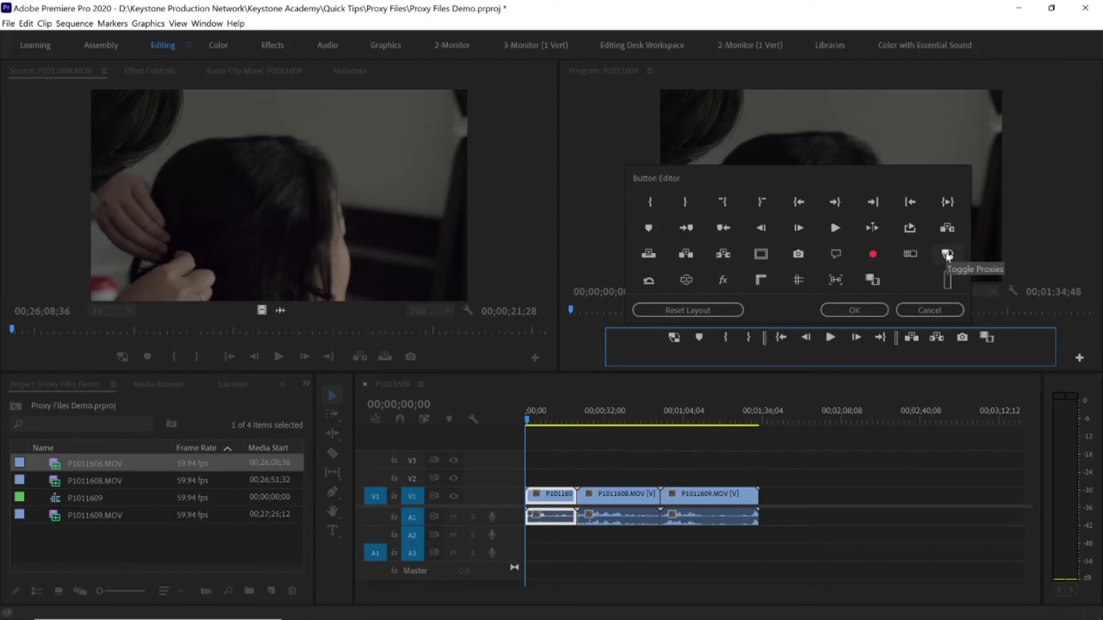
- Try adding Toggle Proxies in the Button Editor, cancel, and re-enable proxy playback
mouse_move(946, 255)
left_mouse_down()
mouse_move(985, 338)
mouse_move(942, 339)
mouse_move(1021, 343)
mouse_move(911, 339)
mouse_move(937, 334)
mouse_move(948, 254)
left_mouse_up()
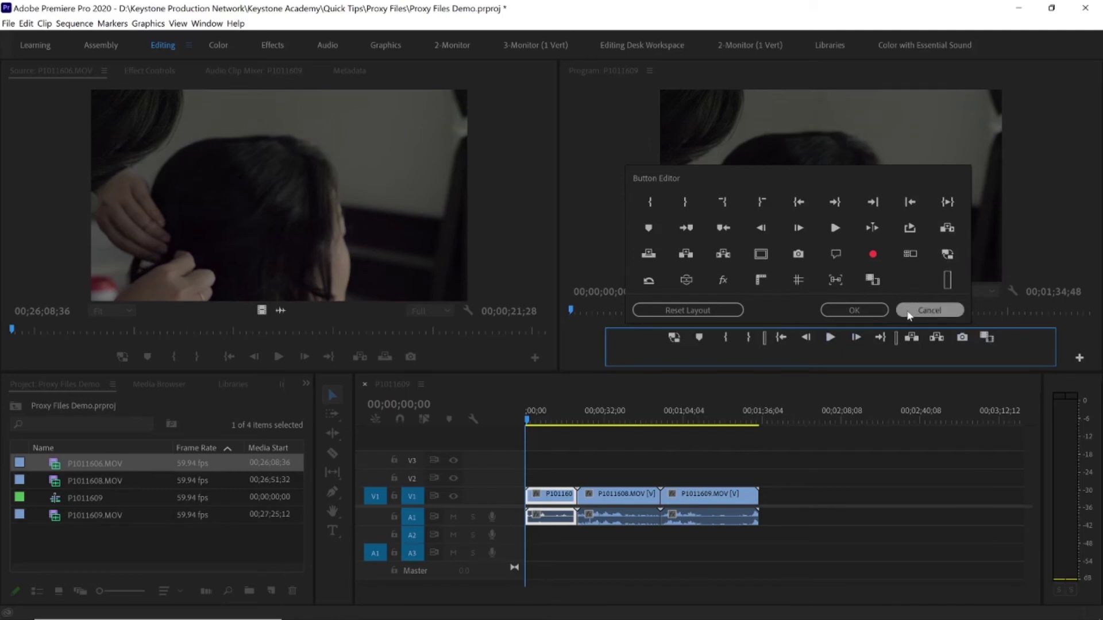
left_click(914, 313)
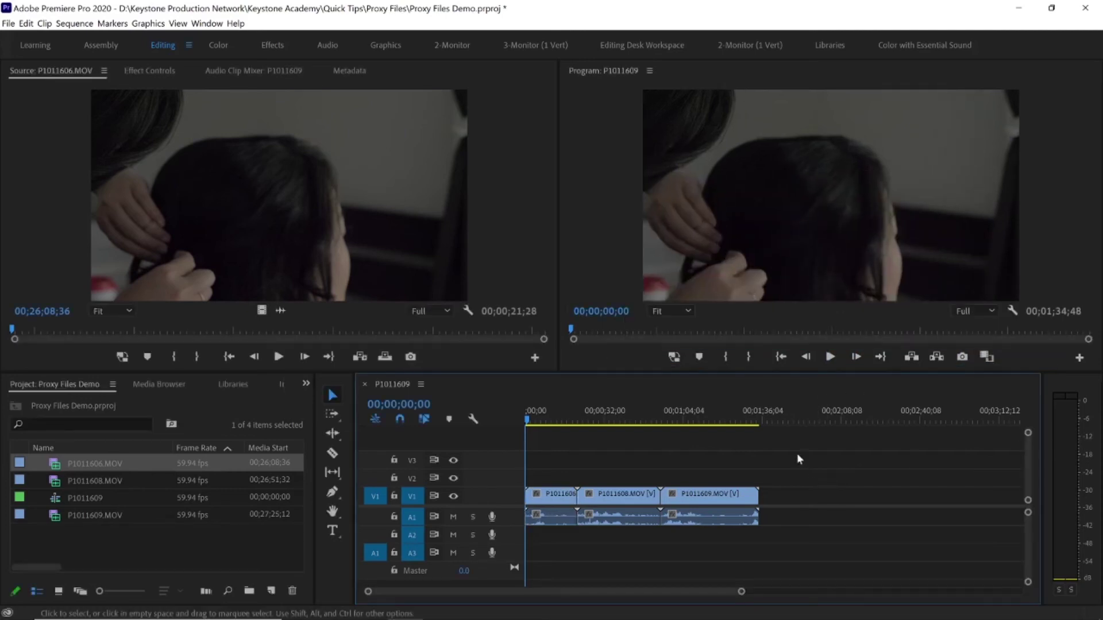
left_click(674, 357)
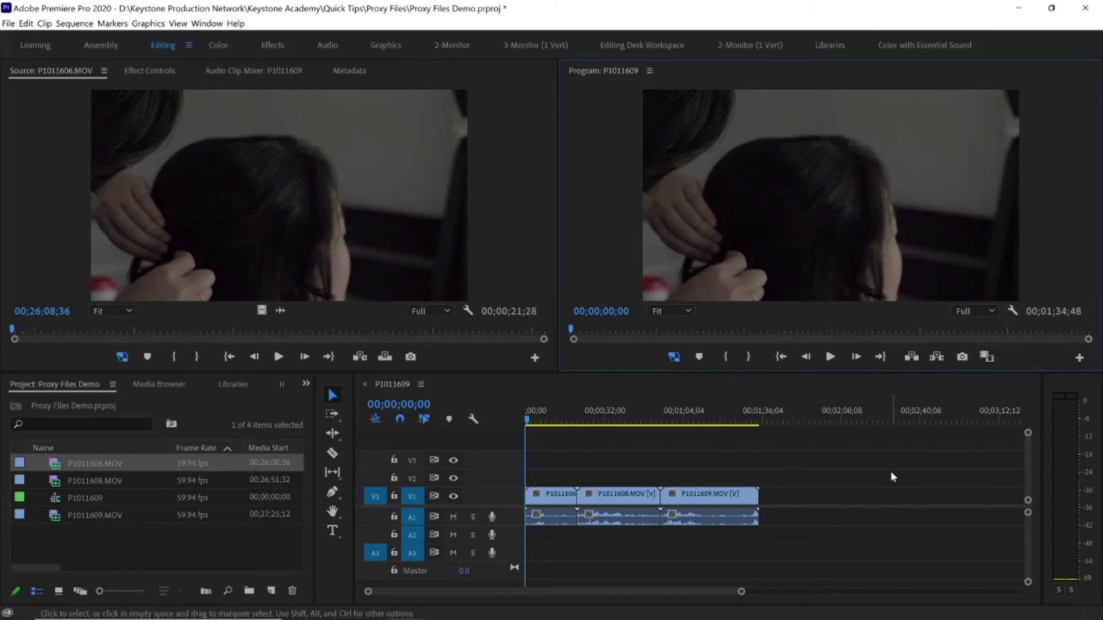
left_click(891, 477)
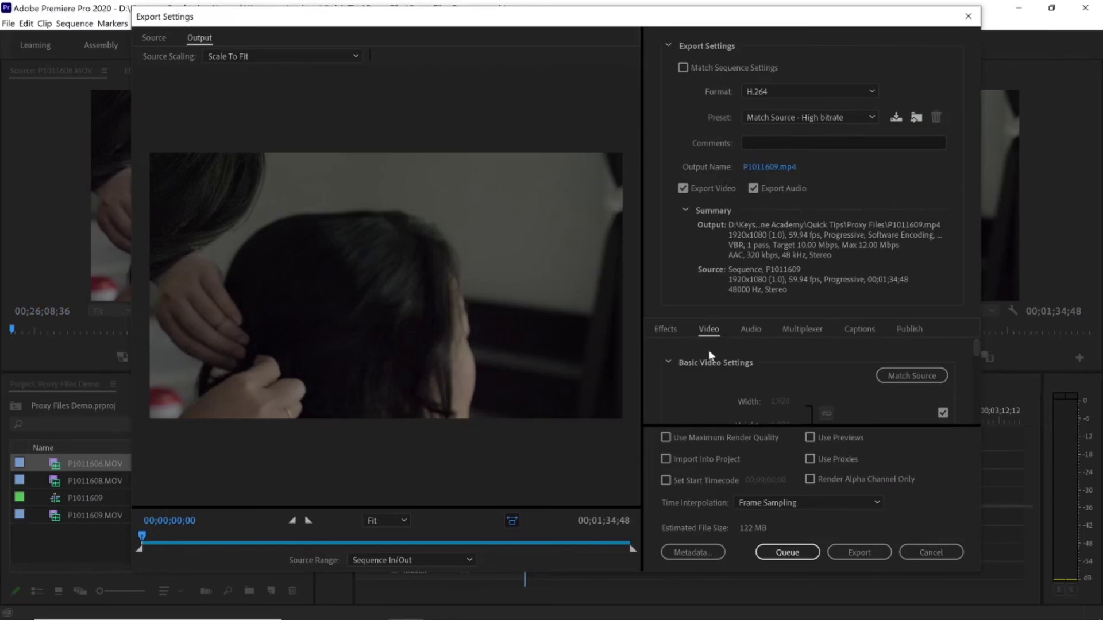
- Tick then untick Use Proxies so the export uses the full-resolution originals
left_click(810, 459)
left_click(811, 460)
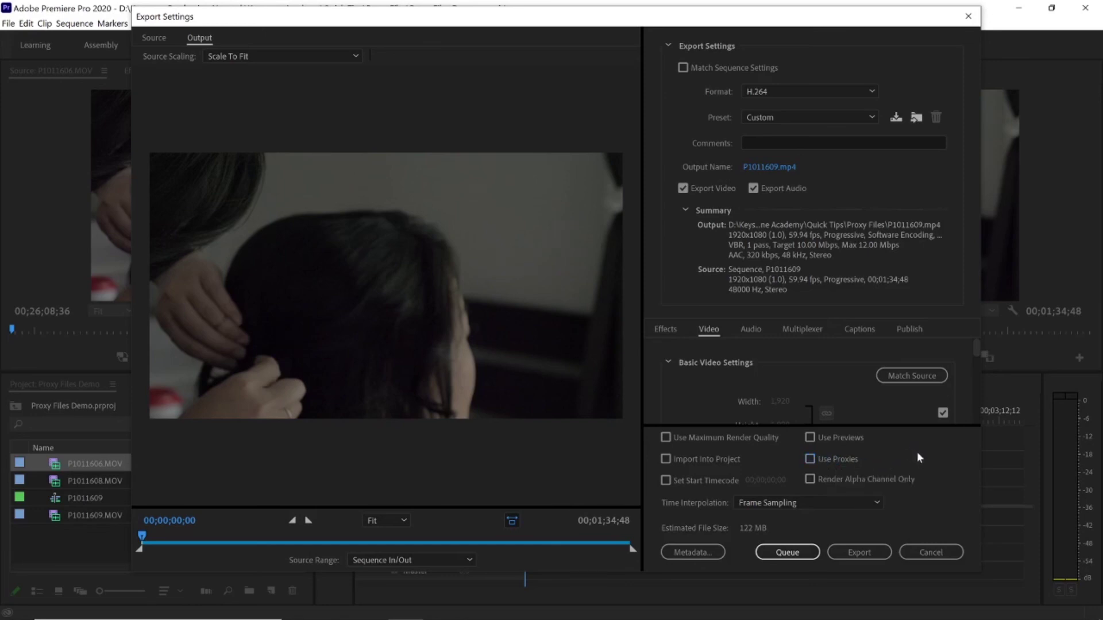